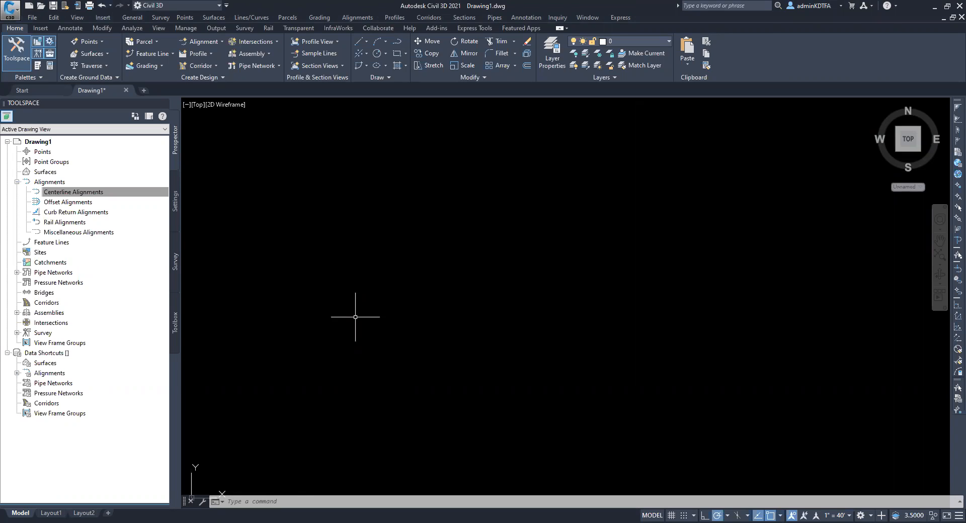
Draw an open polyline of four straight segments rising from the lower area to the upper area of the empty drawing
type("PLINE")
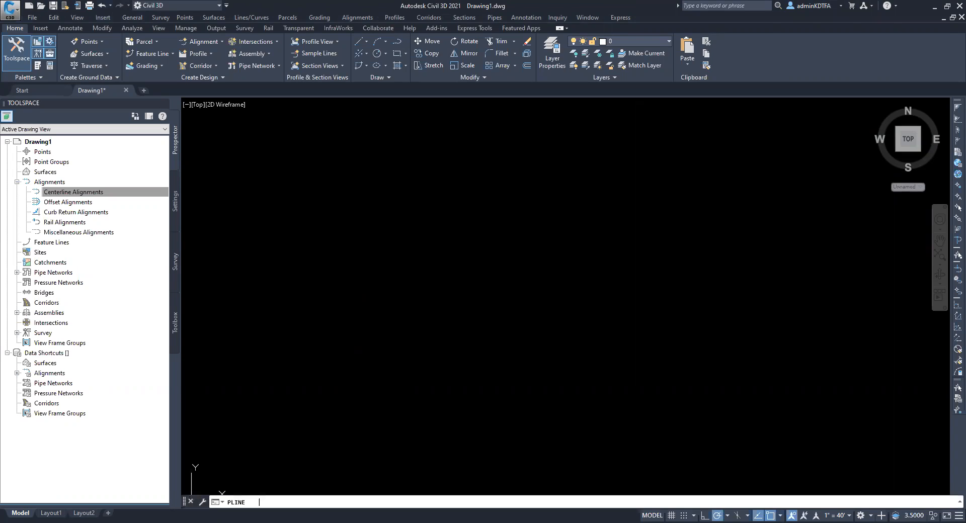
key("Return")
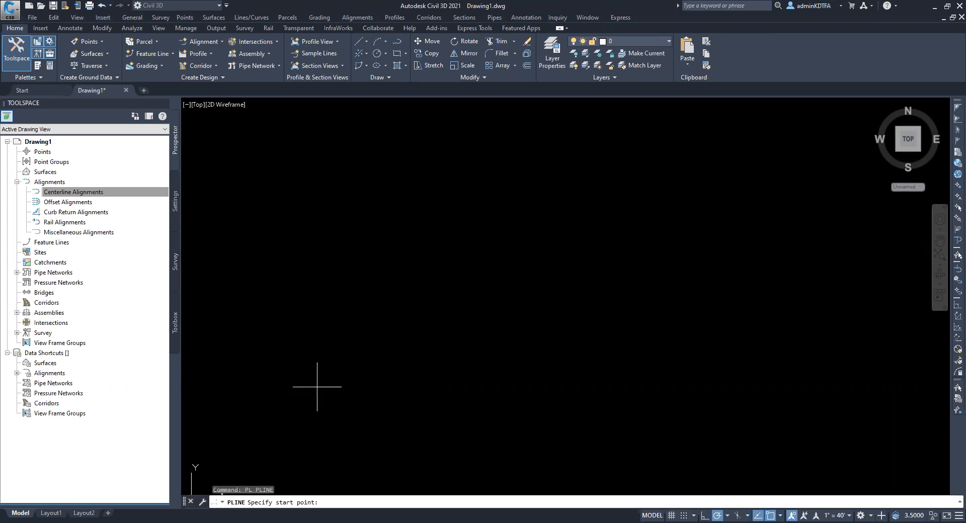
left_click(317, 387)
left_click(415, 284)
left_click(641, 266)
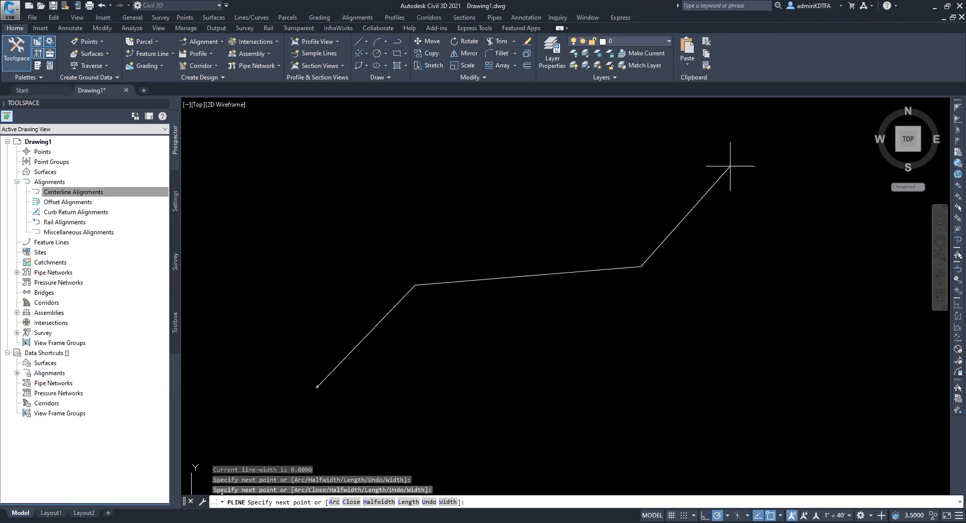
left_click(732, 151)
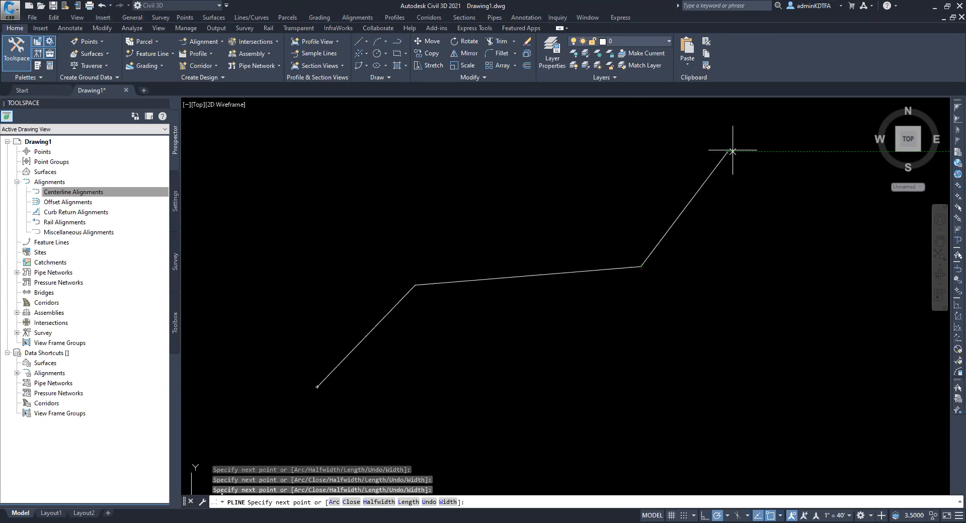
left_click(814, 137)
key("Escape")
key("Escape")
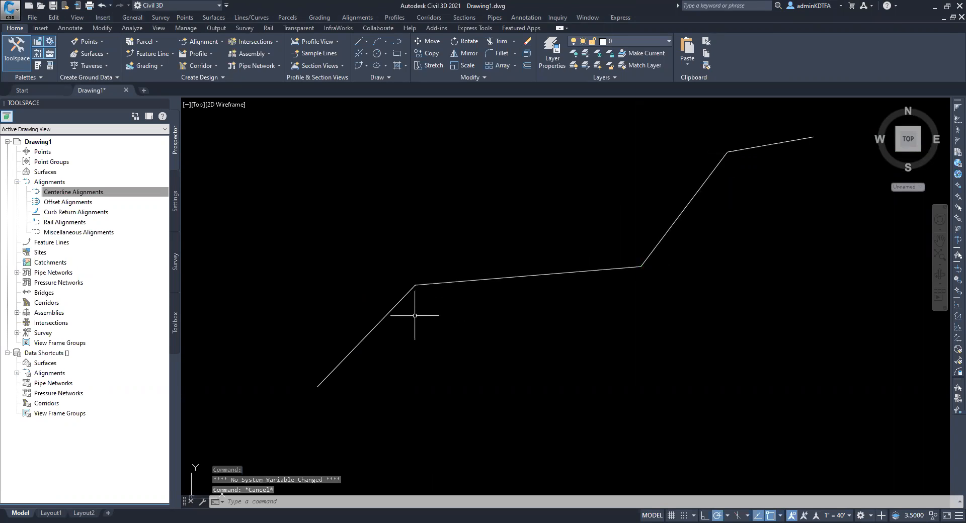
middle_click_drag(623, 251, 572, 290)
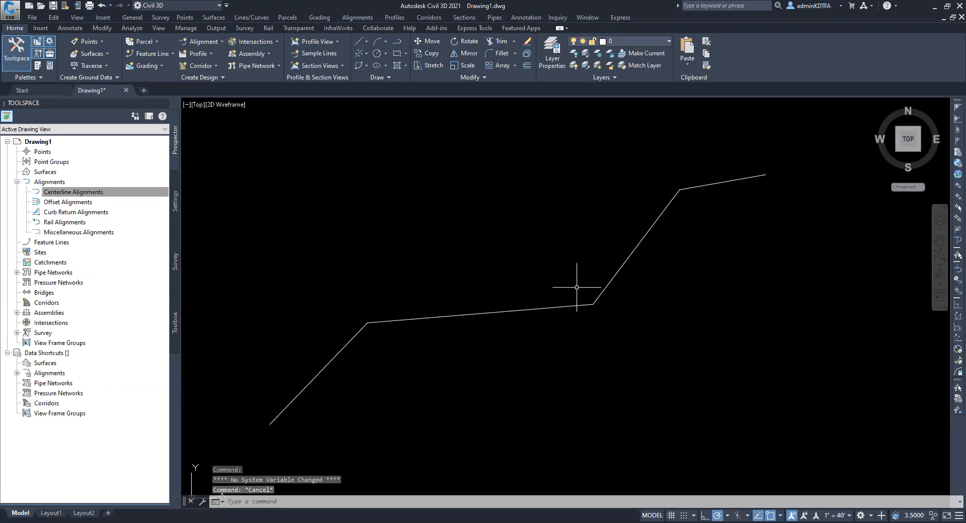
left_click(482, 313)
key("Escape")
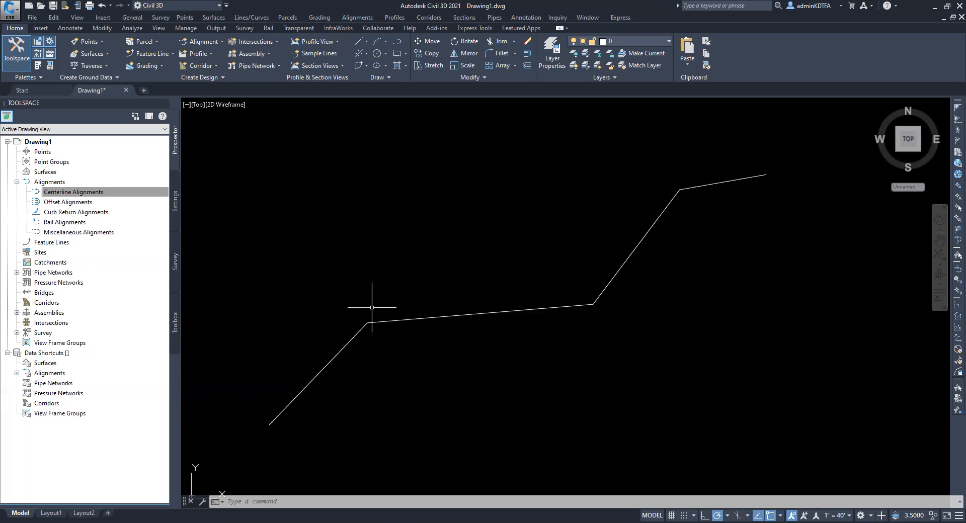
Fillet the polyline's first corner, between its two lowest segments, with a radius of 100
type("f")
key("Return")
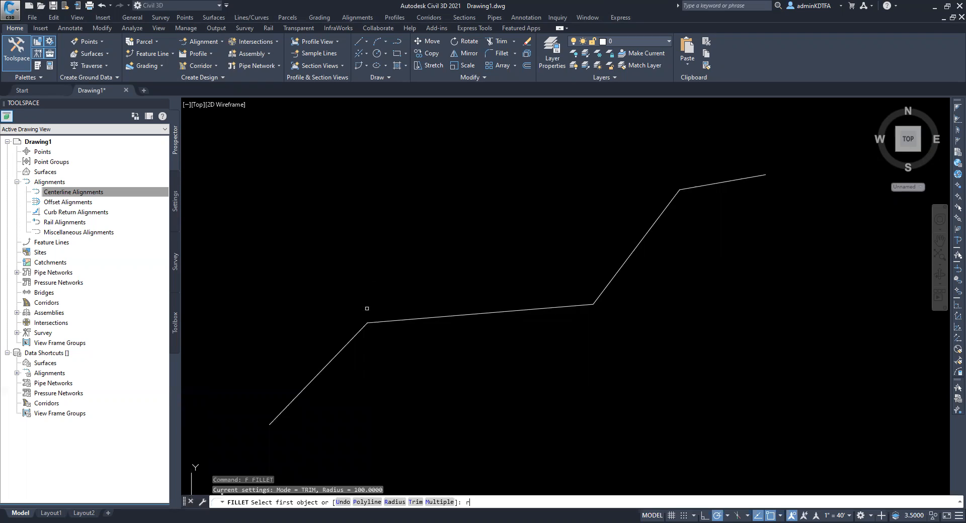
type("r")
key("Return")
type("100")
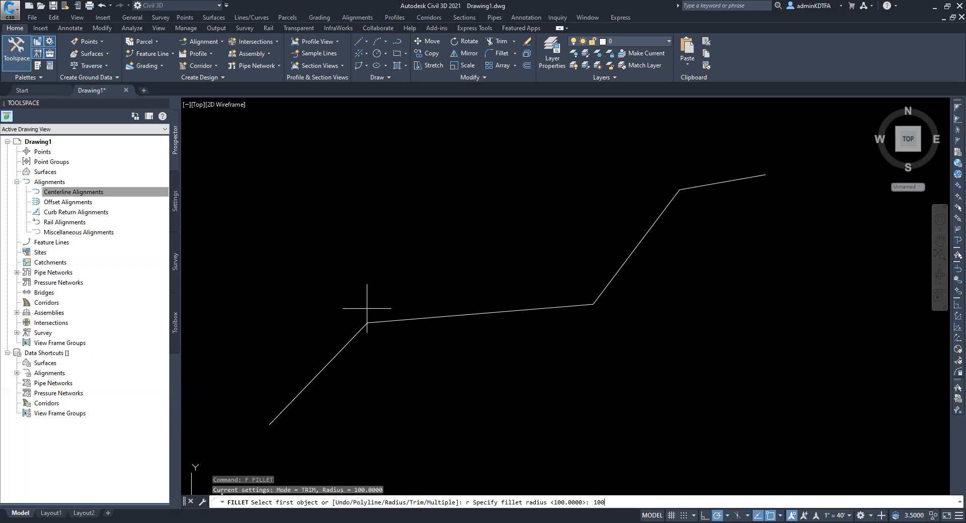
key("Return")
left_click(359, 331)
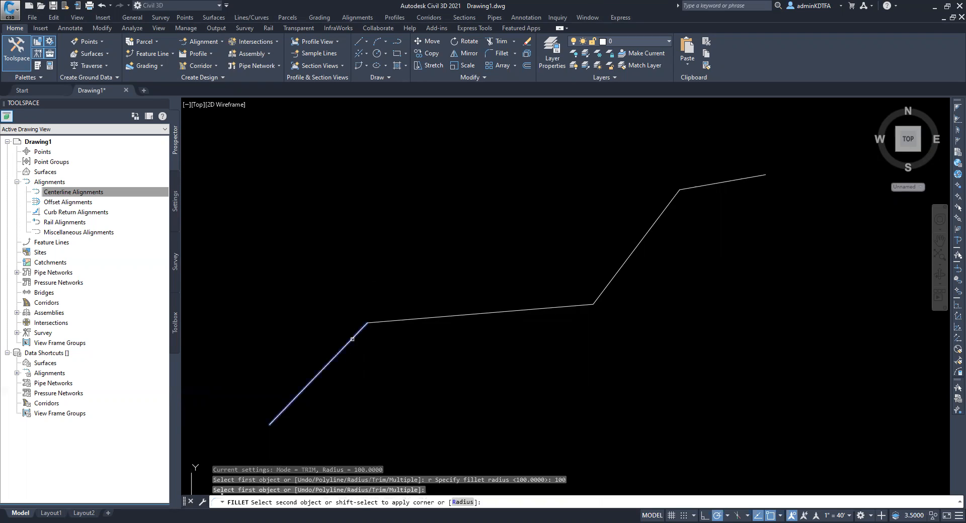
left_click(404, 322)
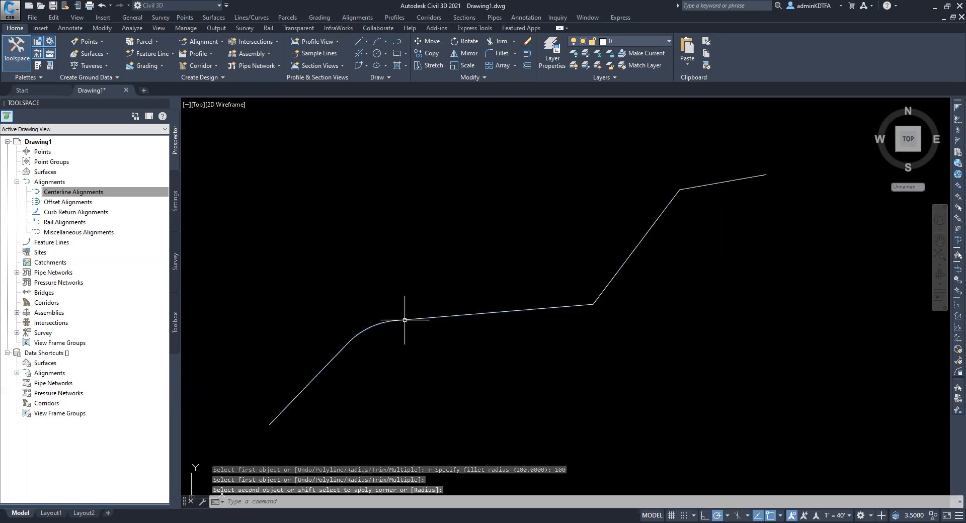
Fillet the polyline's remaining two corners with the same radius of 100
key("Return")
left_click(548, 311)
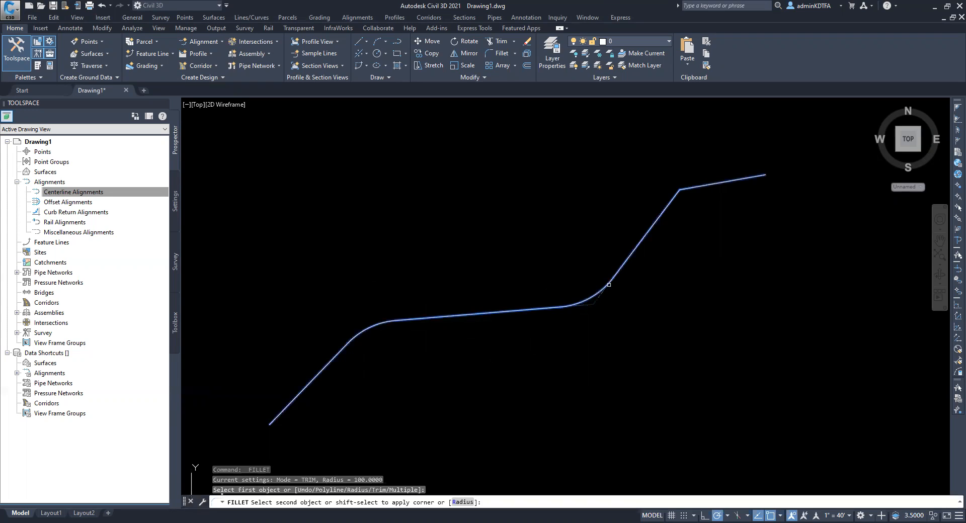
left_click(609, 285)
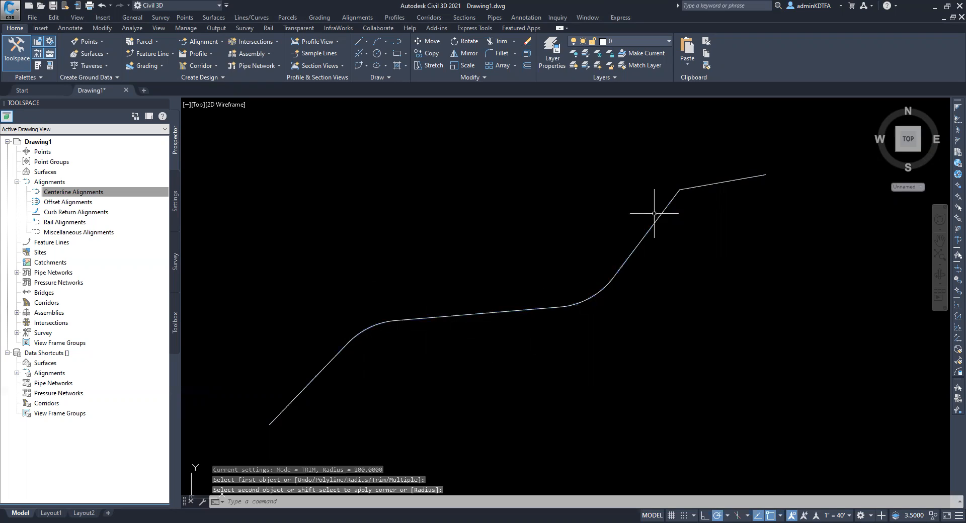
key("Return")
left_click(654, 214)
key("Escape")
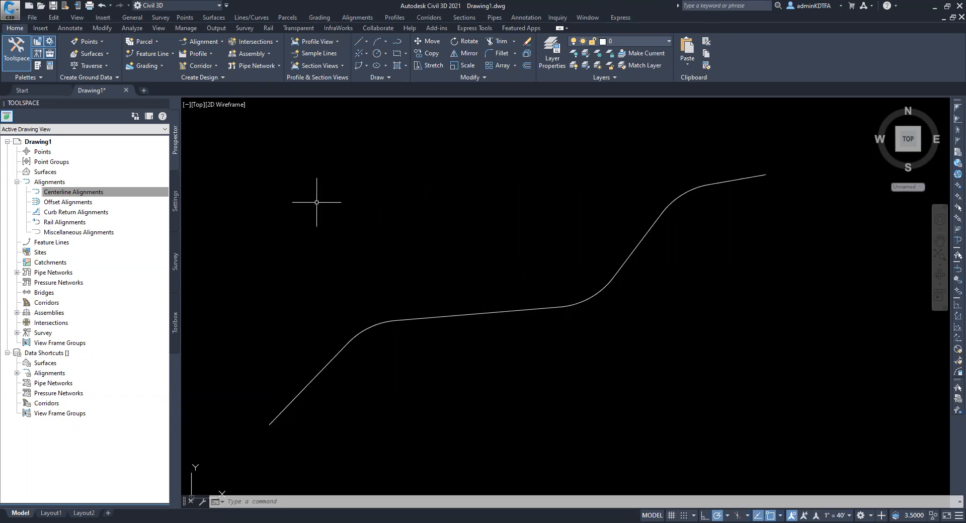
Start creating an alignment from objects using the filleted polyline, accepting its direction from the lower end to the upper end
left_click(220, 42)
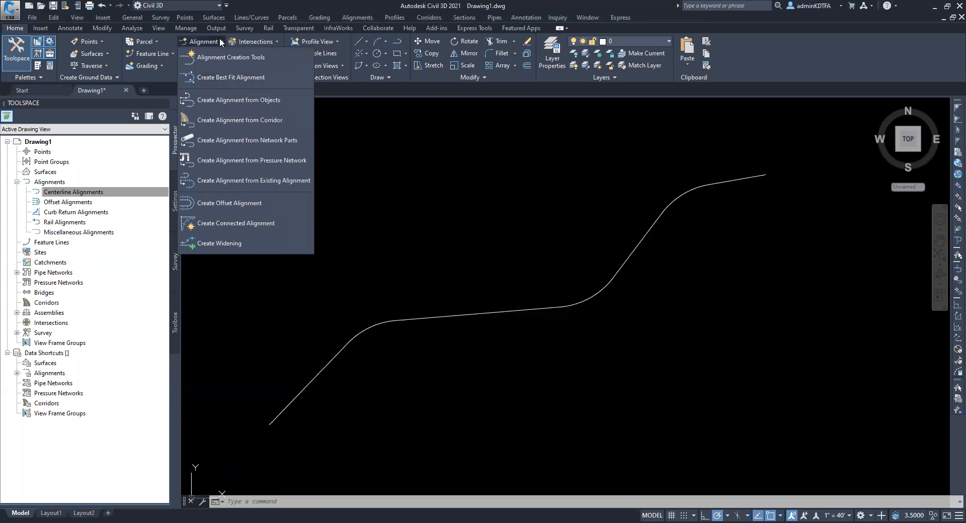
left_click(244, 103)
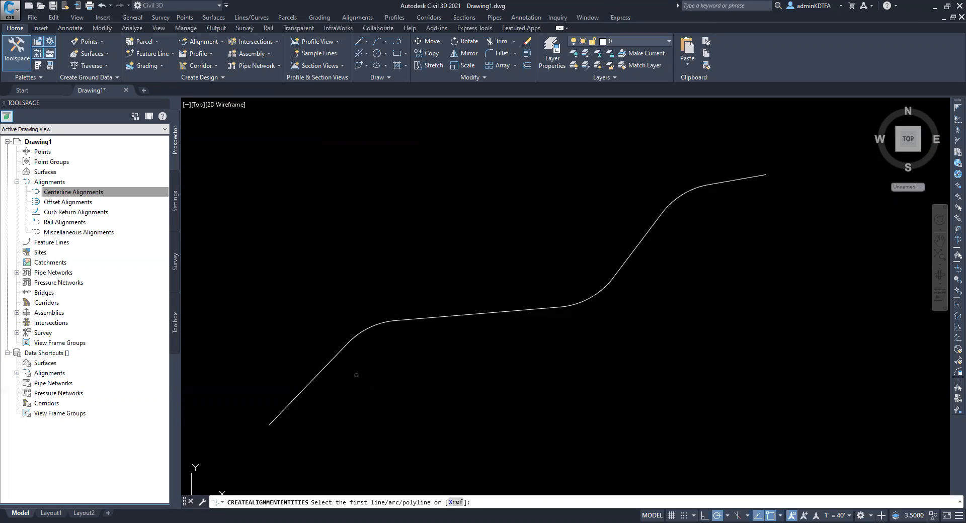
left_click(415, 319)
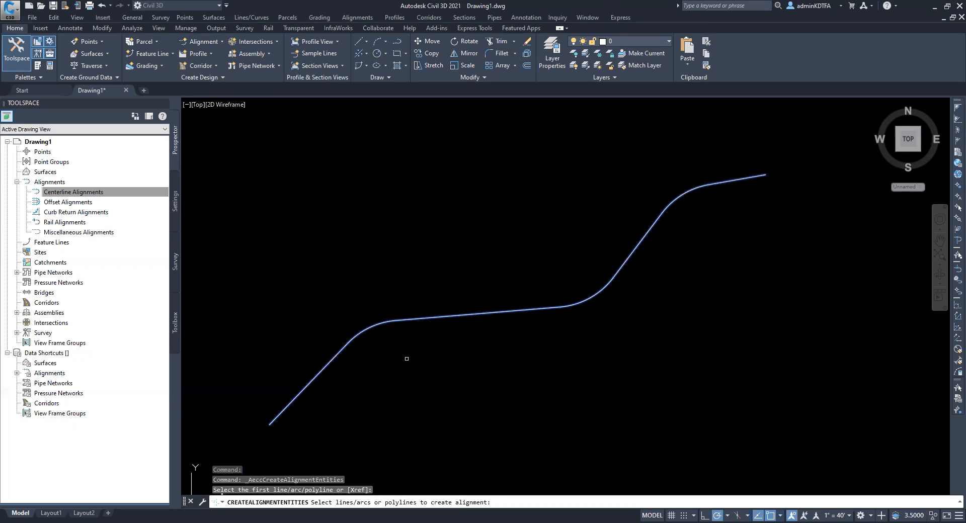
key("Return")
scroll(597, 300, "up", 4)
scroll(584, 302, "down", 6)
scroll(585, 312, "up", 2)
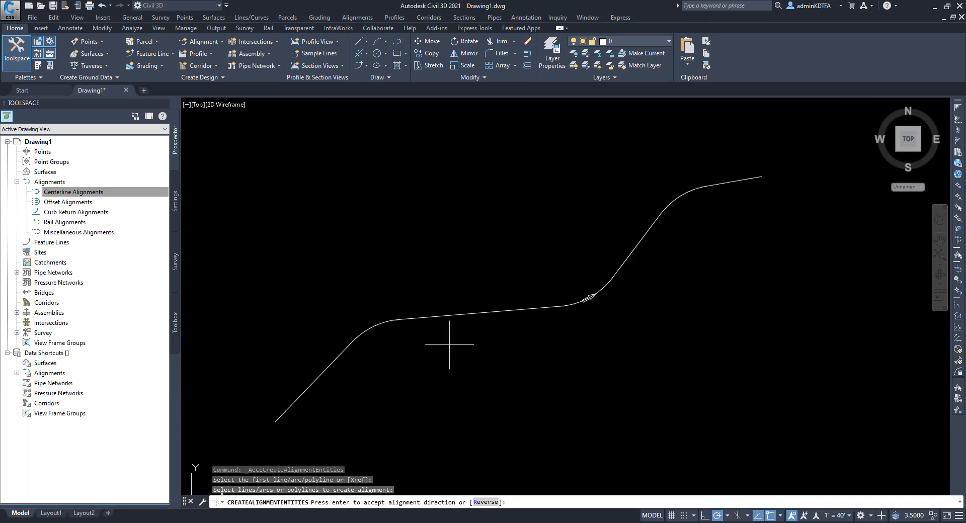
scroll(594, 299, "up", 3)
scroll(593, 299, "down", 3)
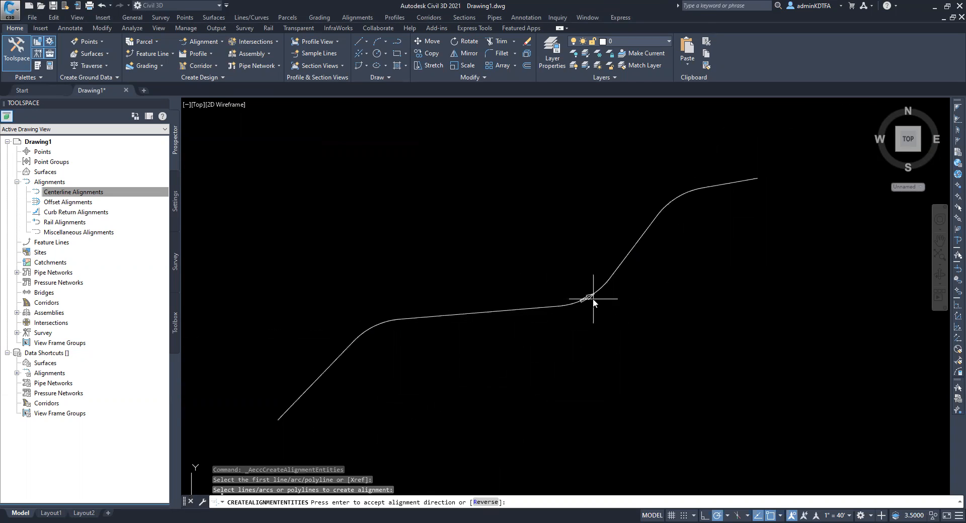
key("Return")
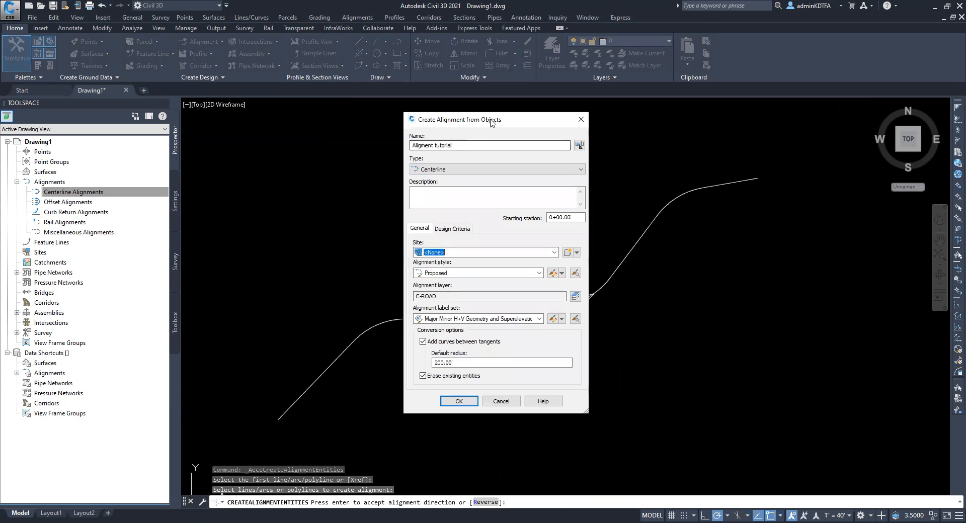
Create the centerline alignment named "Aligment tutorial" without adding curves between tangents
left_click(514, 137)
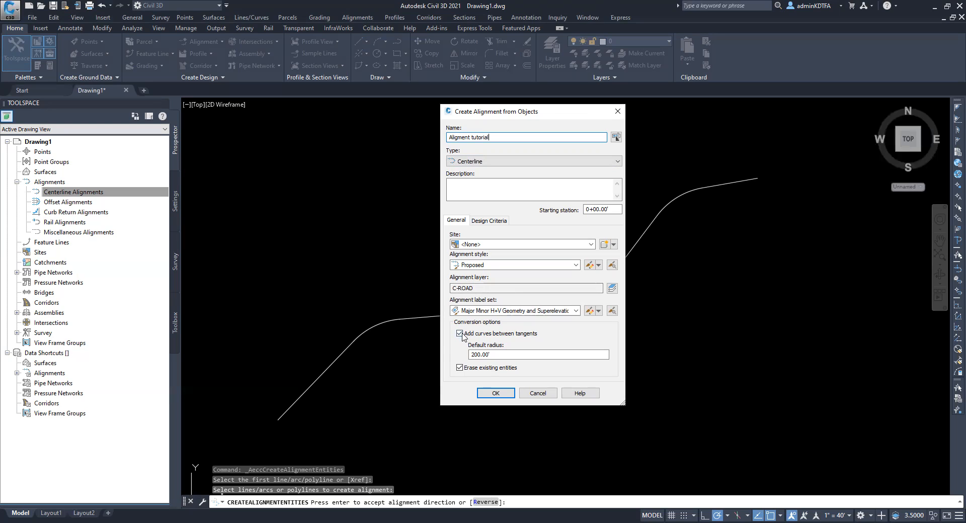
left_click(460, 334)
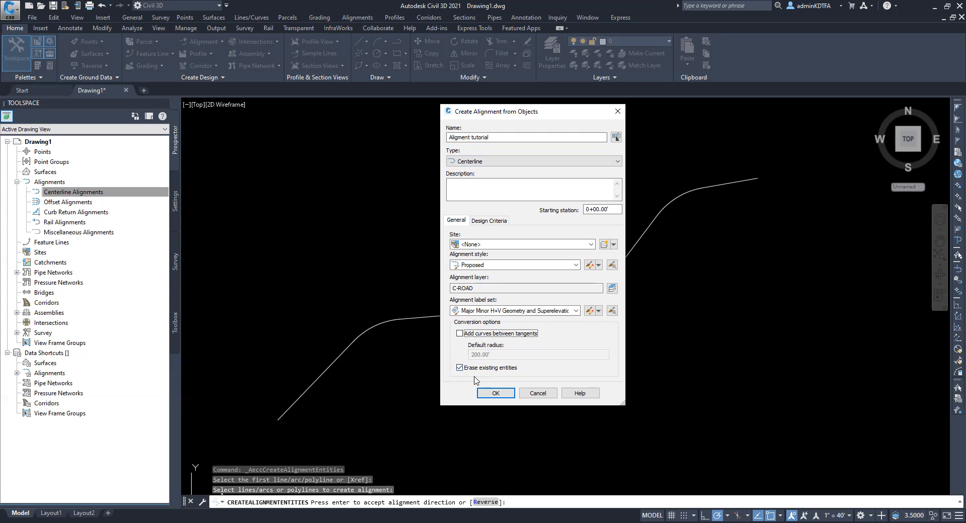
left_click(501, 393)
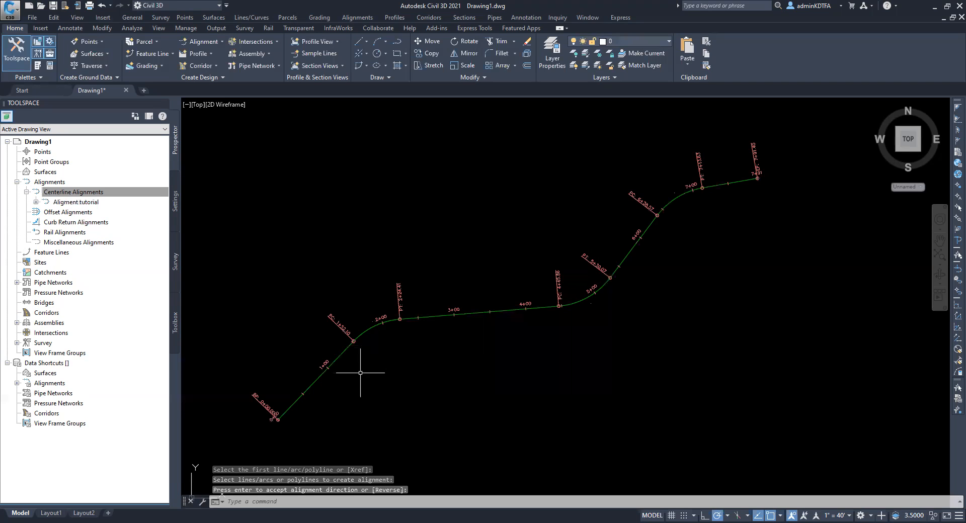
Select the new alignment in the drawing
mouse_move(533, 331)
middle_mouse_down()
mouse_move(562, 313)
mouse_move(548, 321)
middle_mouse_up()
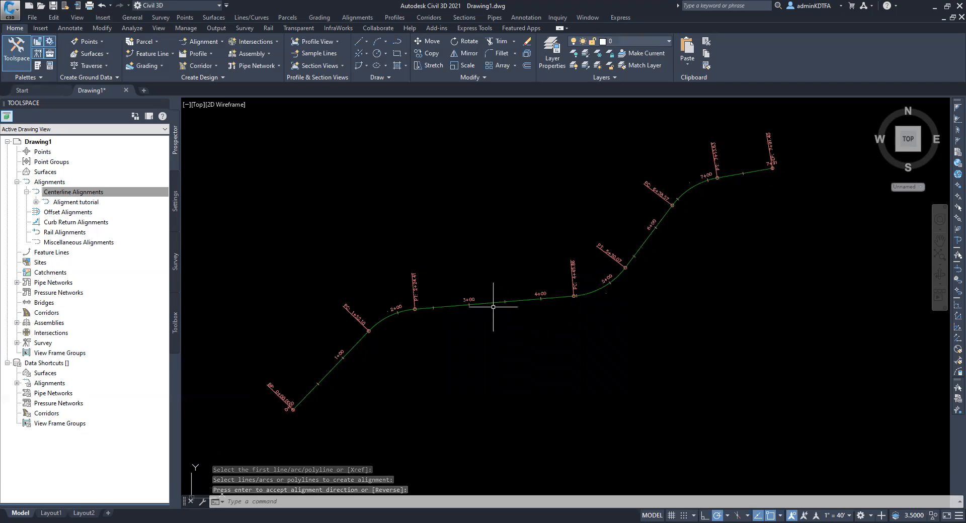
left_click(388, 319)
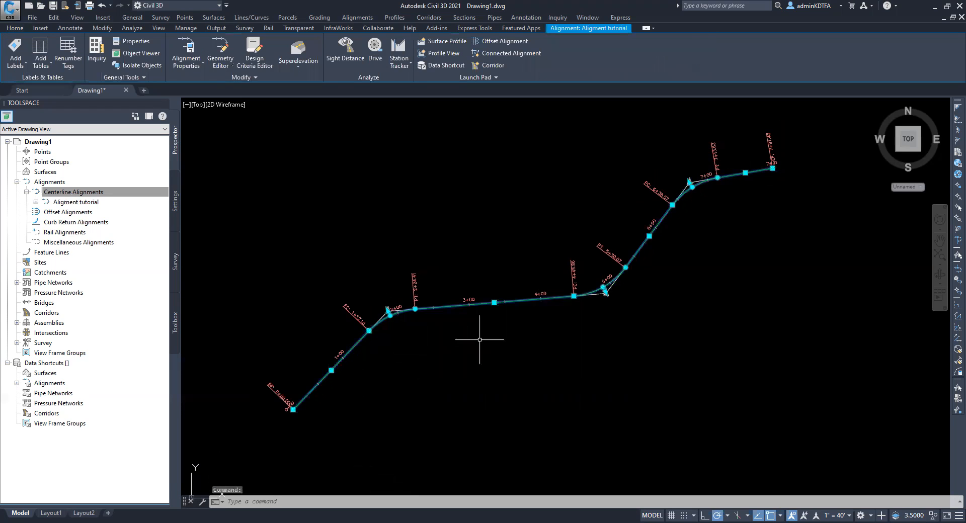
key("Escape")
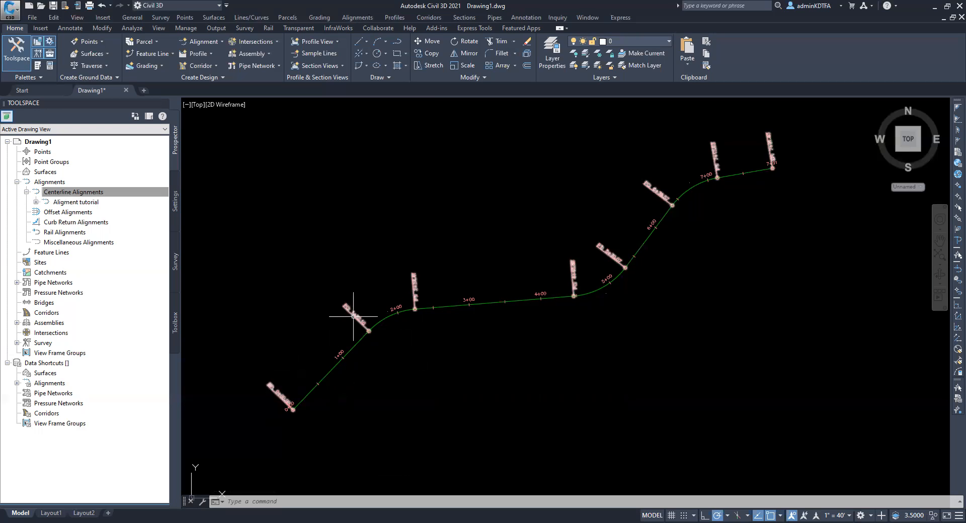
left_click(465, 307)
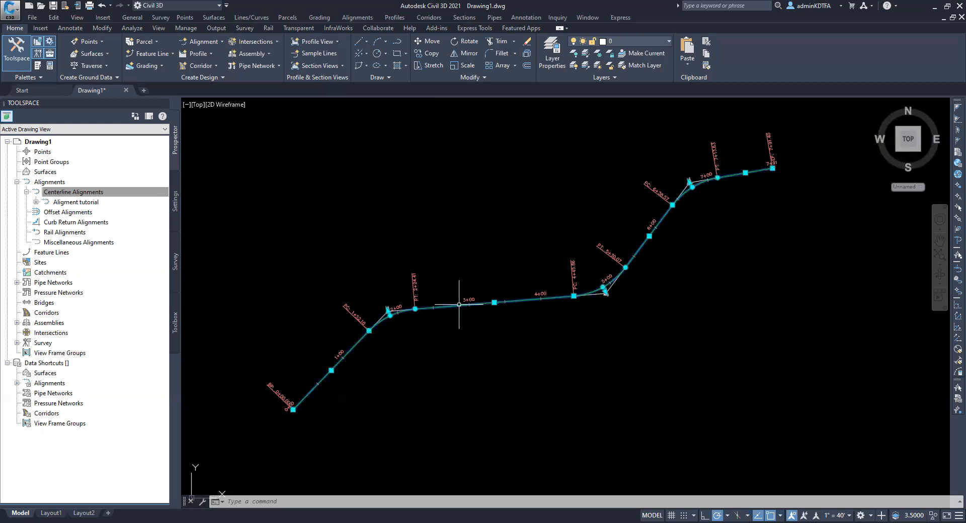
right_click(454, 325)
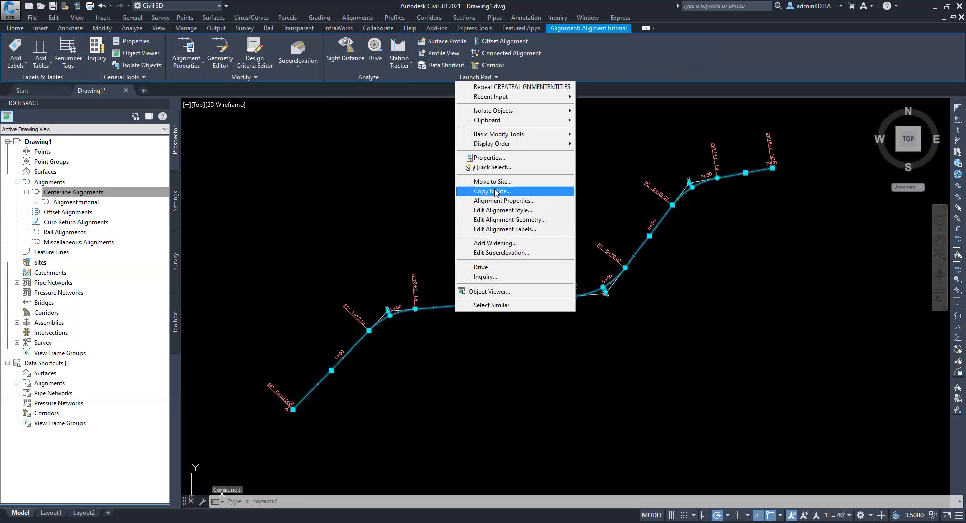
left_click(519, 201)
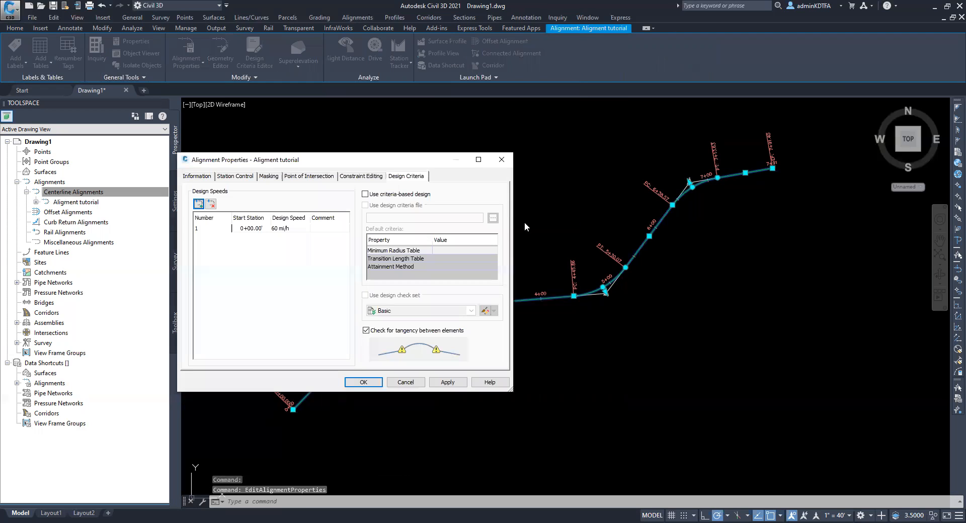
key("Escape")
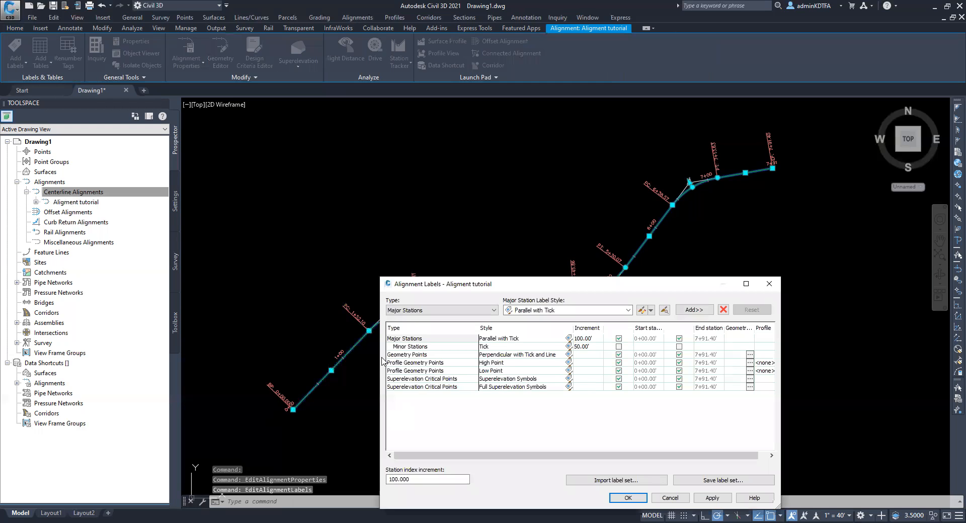
key("Escape")
Edit the alignment's geometry by inserting one PI beyond its upper end and another beside the tangent near station 6+00
right_click(451, 294)
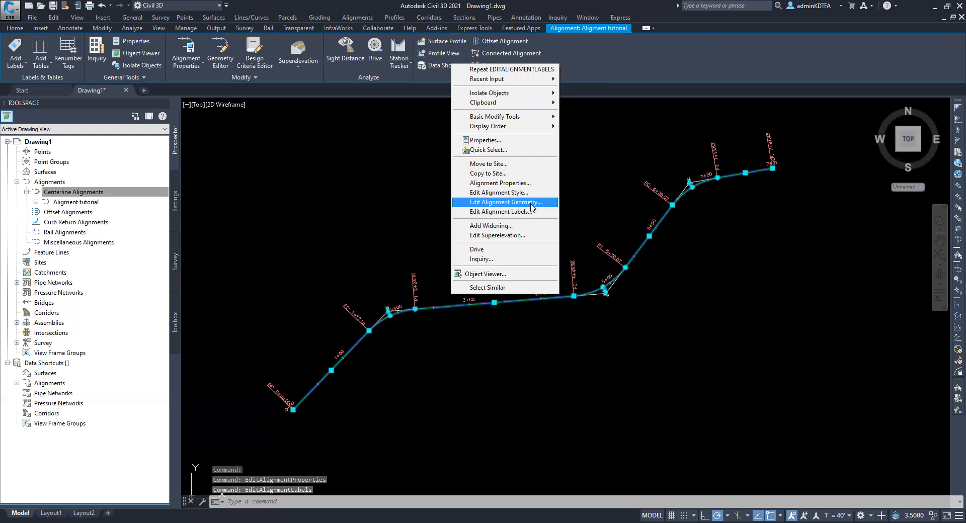
left_click(532, 204)
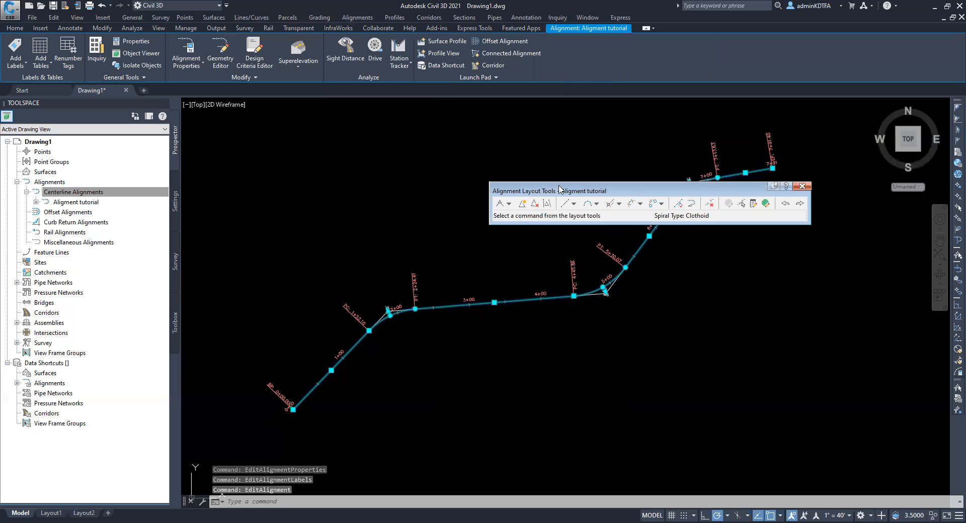
left_click_drag(580, 185, 405, 182)
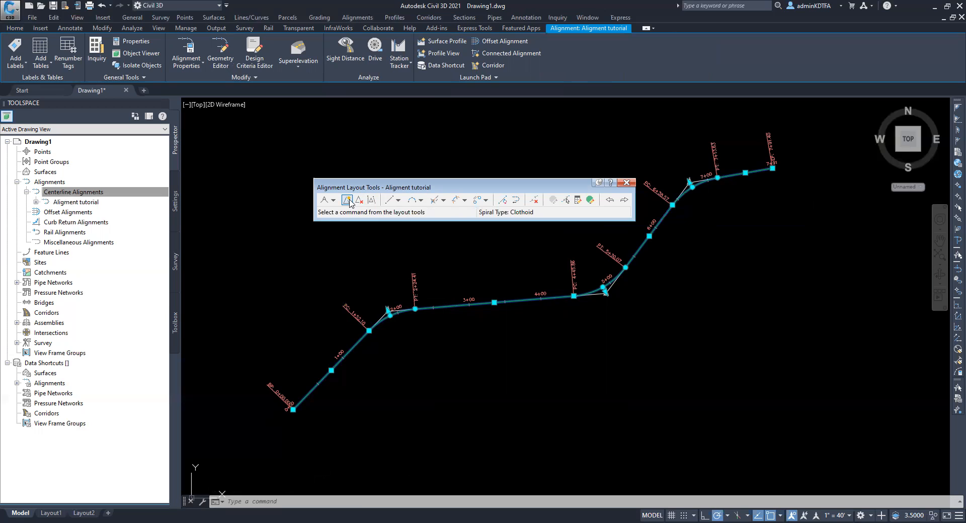
left_click(502, 200)
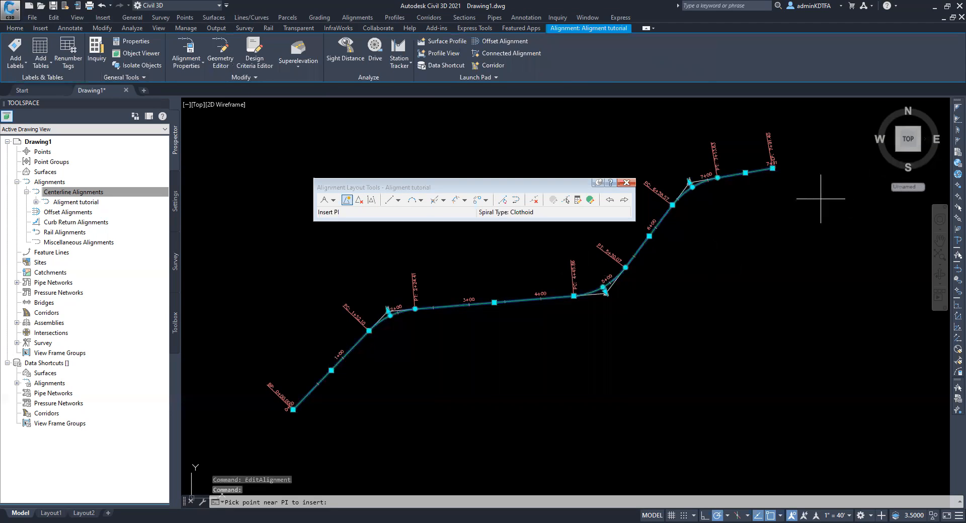
left_click(821, 198)
left_click(676, 240)
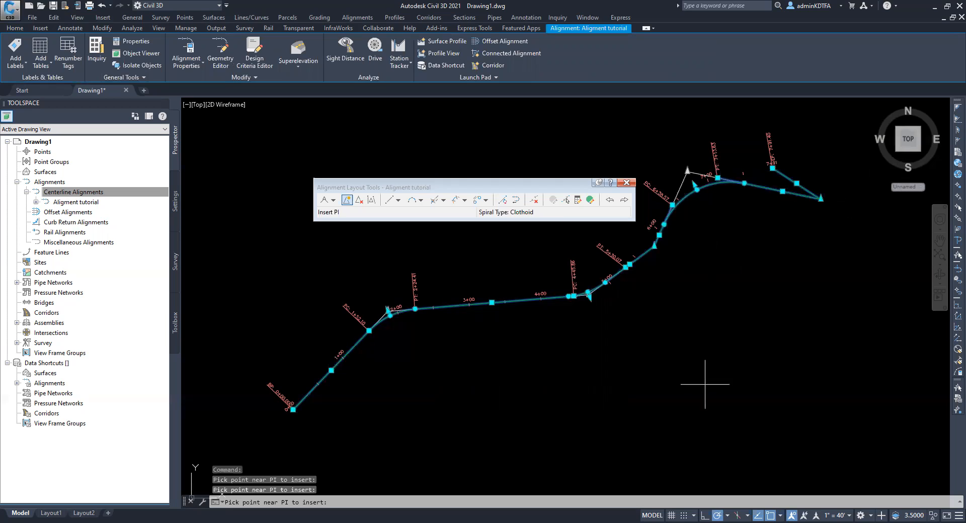
End the PI insertion, undo the inserted PIs on the alignment, and close the alignment layout tools
key("Escape")
key("Escape")
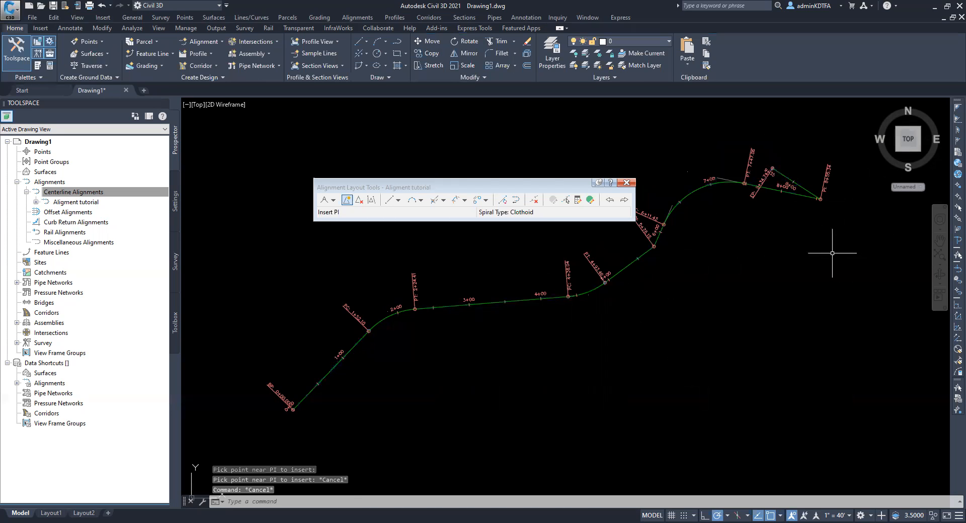
key("ctrl+z")
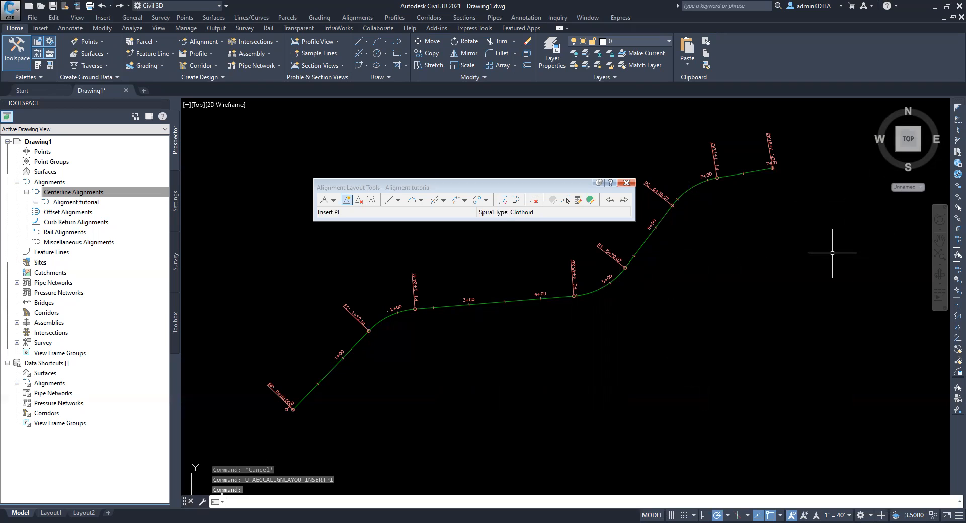
key("Escape")
key("Escape")
key("Escape")
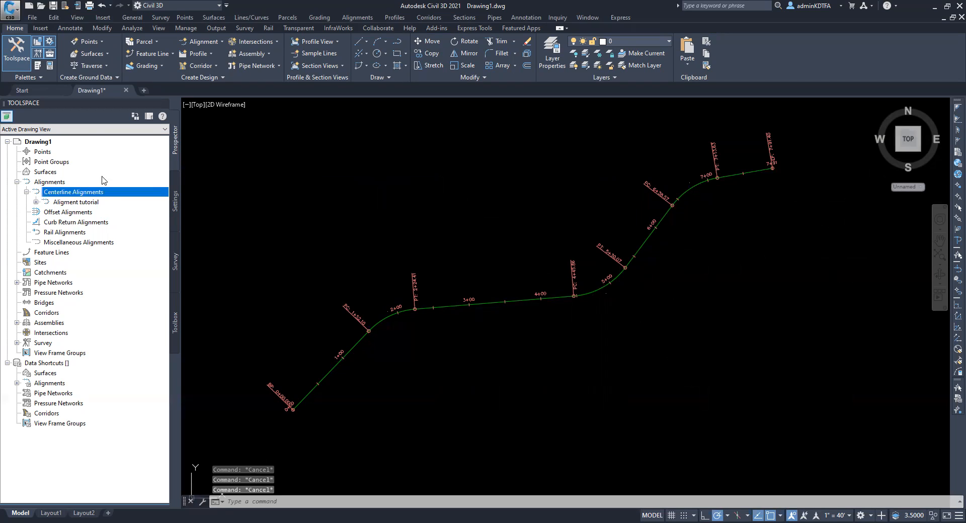
Close and reopen the Toolspace, then collapse and re-expand the Centerline Alignments collection under Alignments
left_click(161, 101)
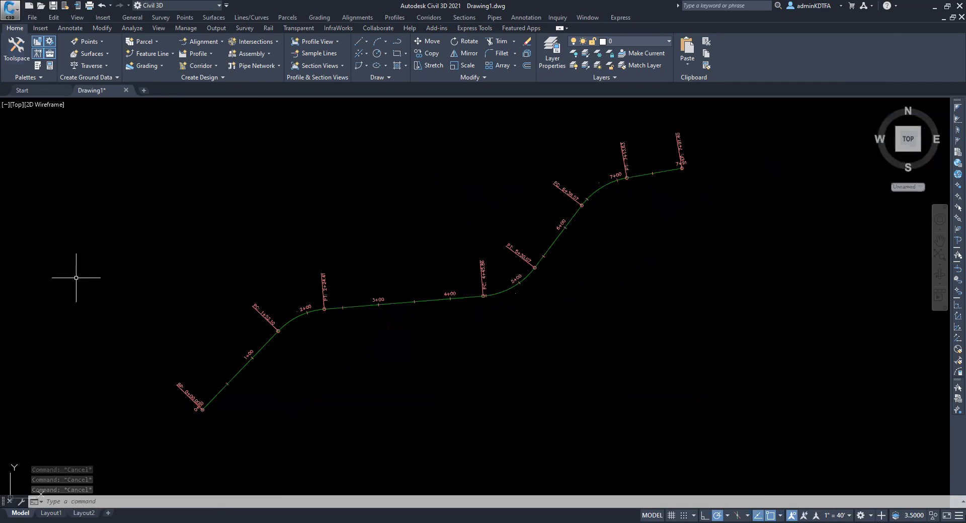
left_click(20, 48)
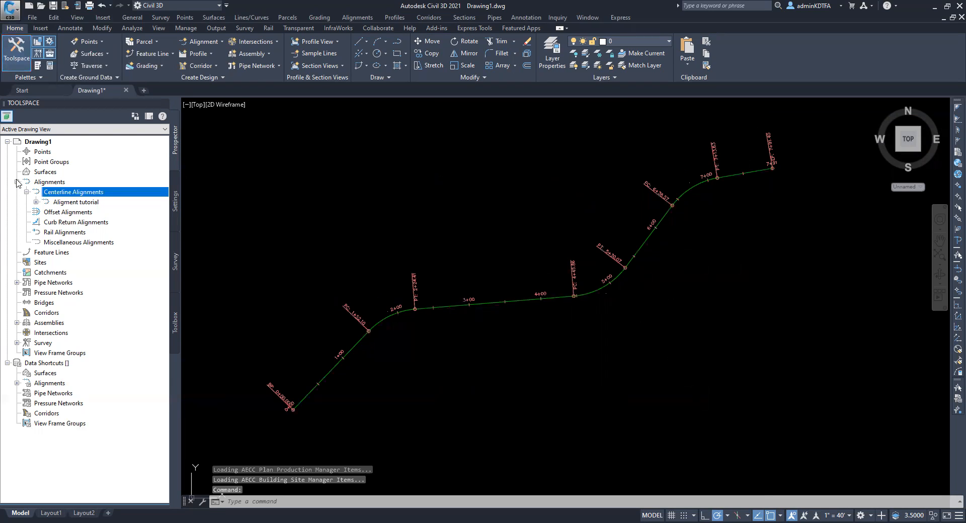
left_click(17, 182)
left_click(17, 182)
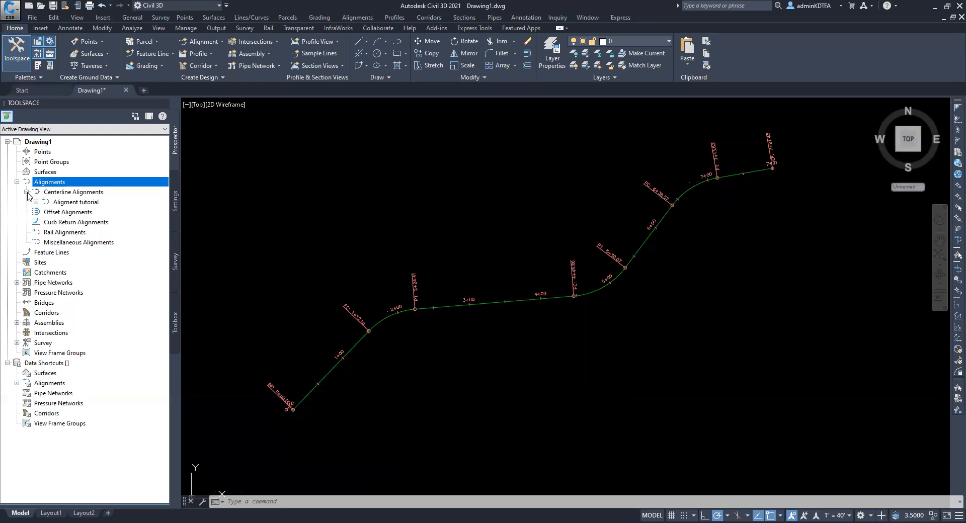
left_click(27, 193)
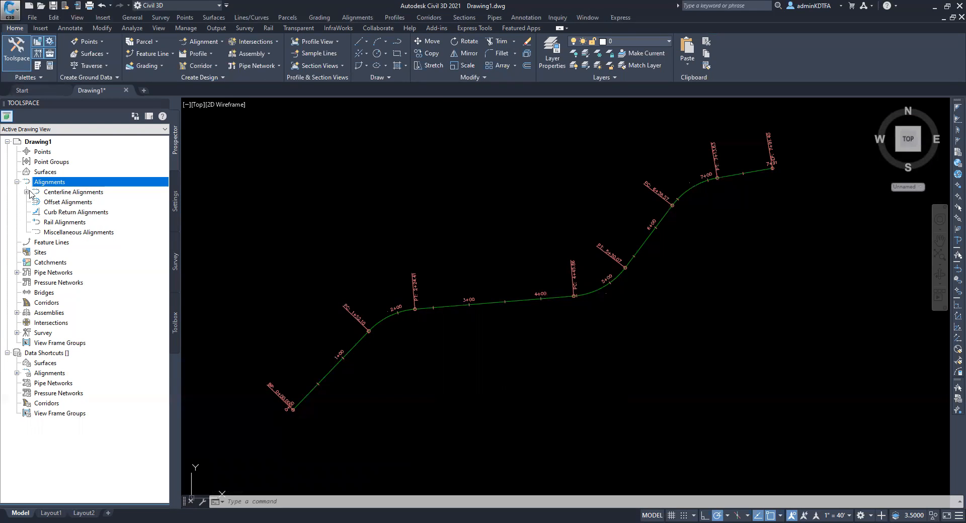
left_click(26, 193)
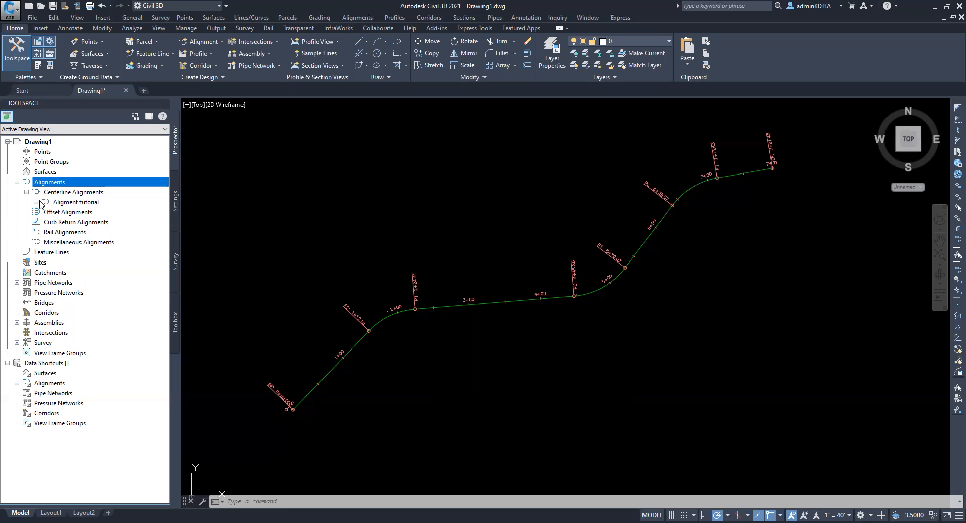
View the properties of the "Aligment tutorial" centerline alignment from the Toolspace and close them without changes
left_click(81, 202)
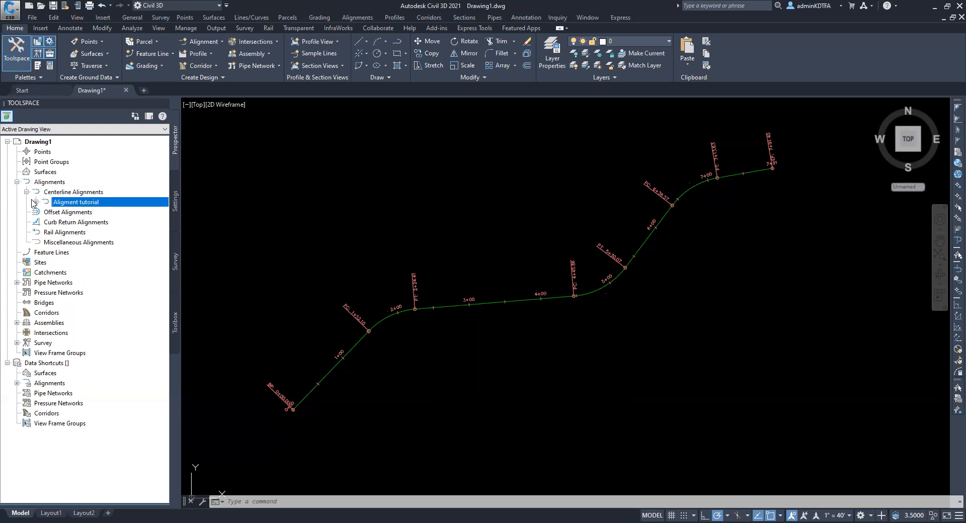
right_click(79, 204)
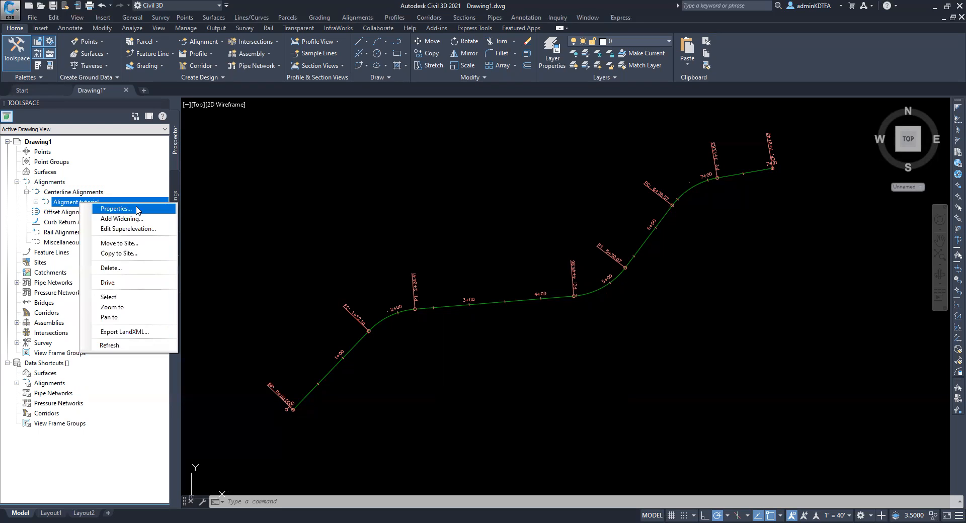
left_click(137, 211)
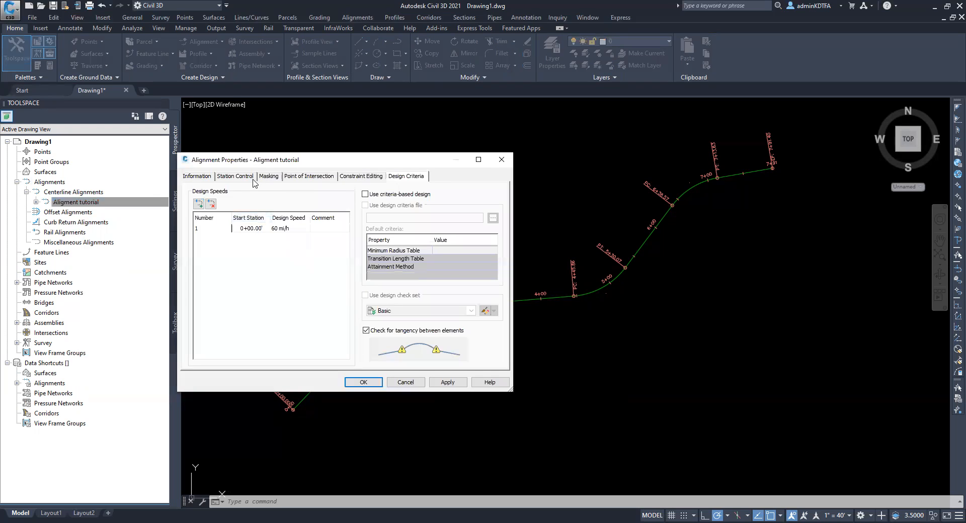
left_click(502, 161)
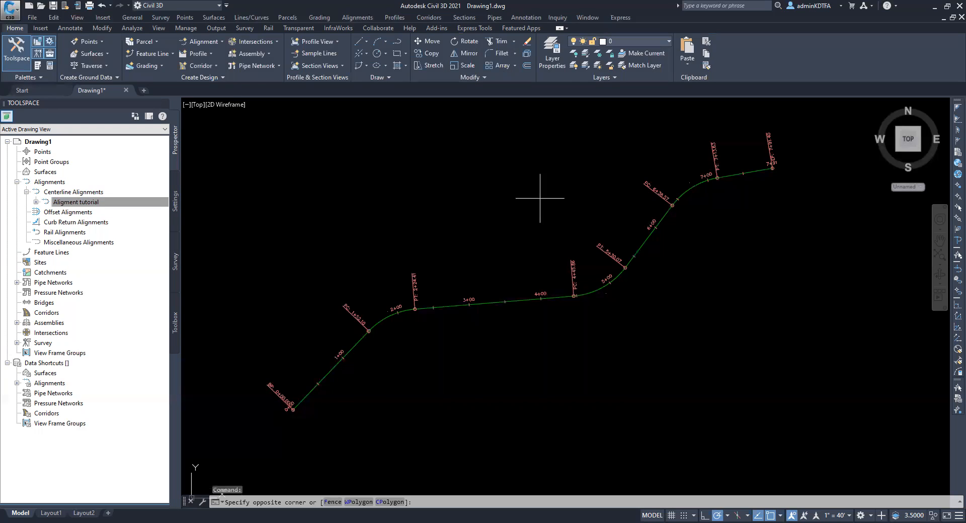
left_click(540, 200)
key("Escape")
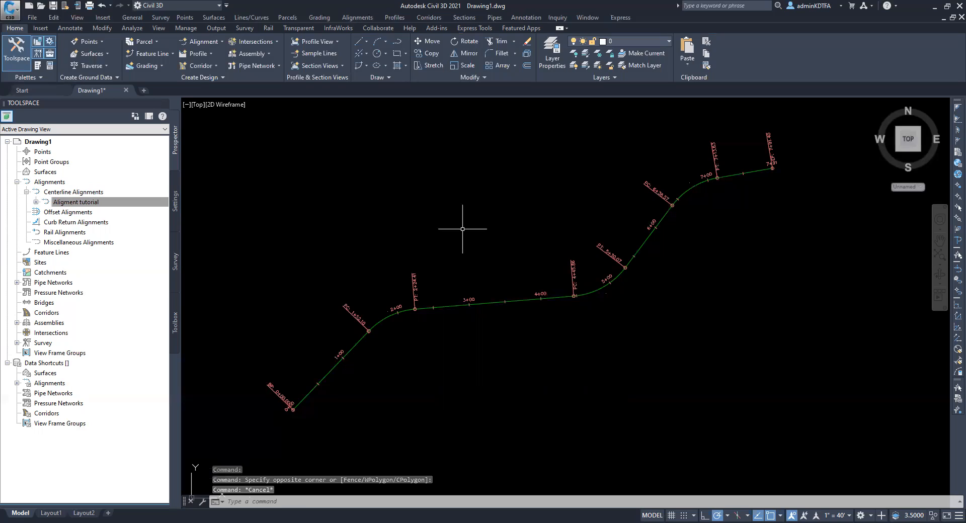